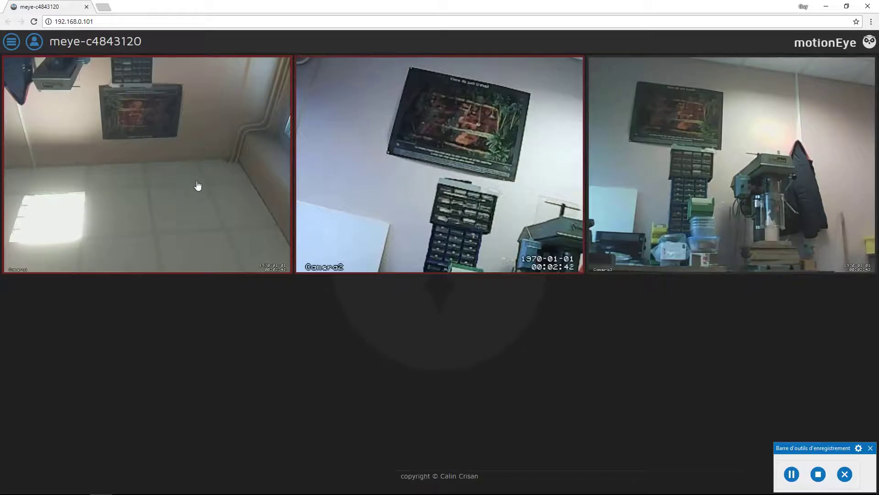
- Check the layout and display preferences available before logging in, leaving them unchanged
click(11, 44)
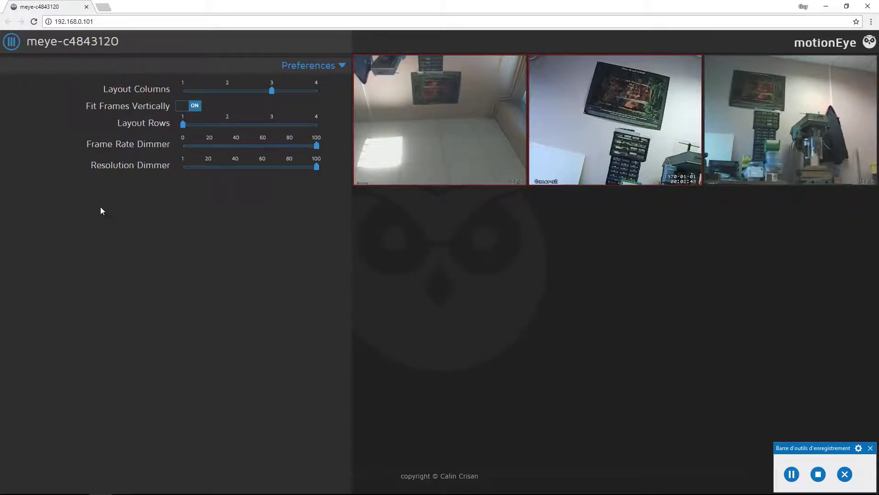
click(11, 42)
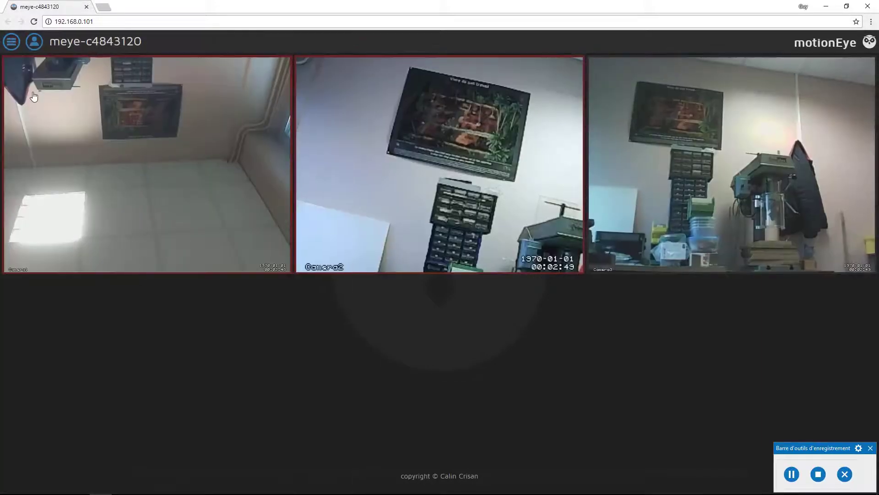
- Log in with the username admin and a blank password
click(34, 42)
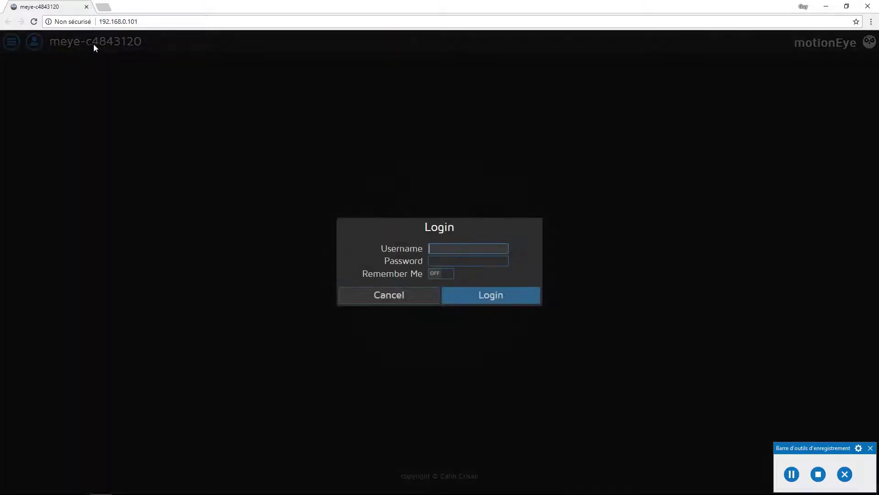
text(ad)
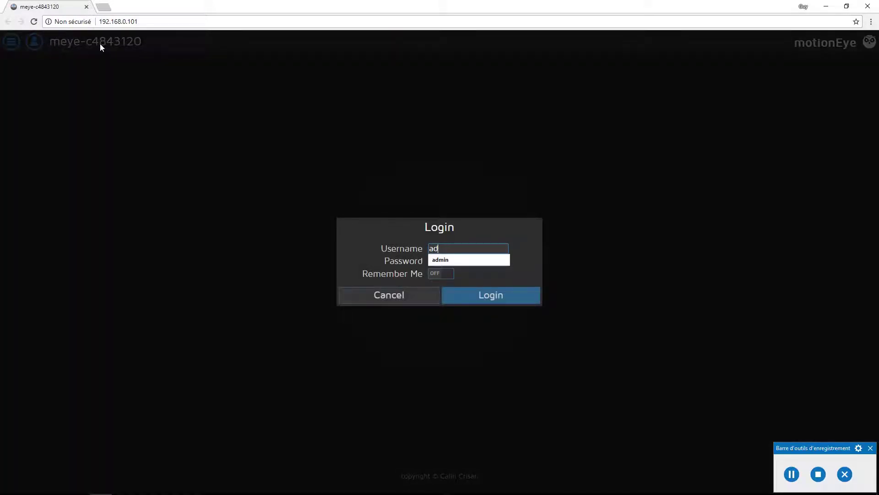
text(min)
key(Tab)
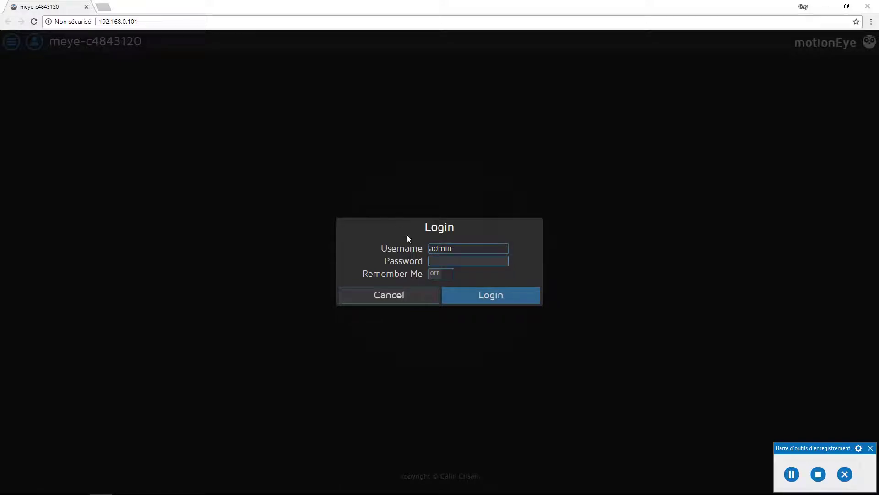
click(498, 302)
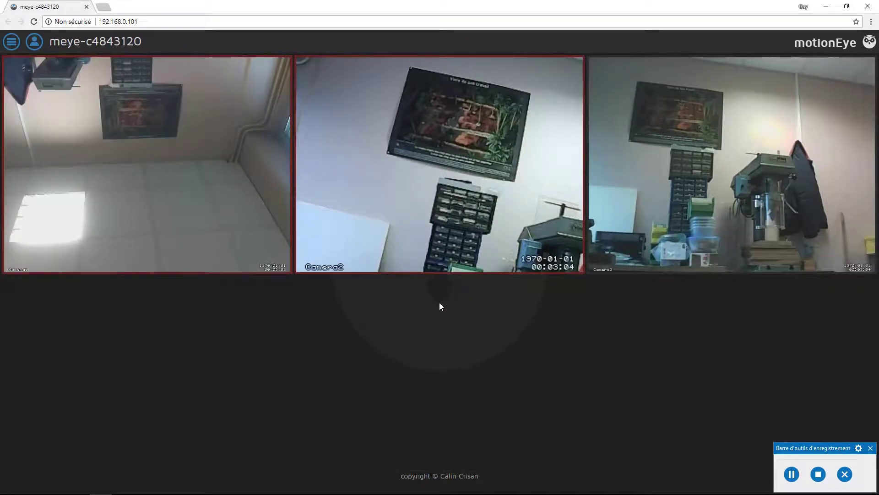
- Open the settings for Camera1 and review the Preferences and General Settings sections
click(11, 42)
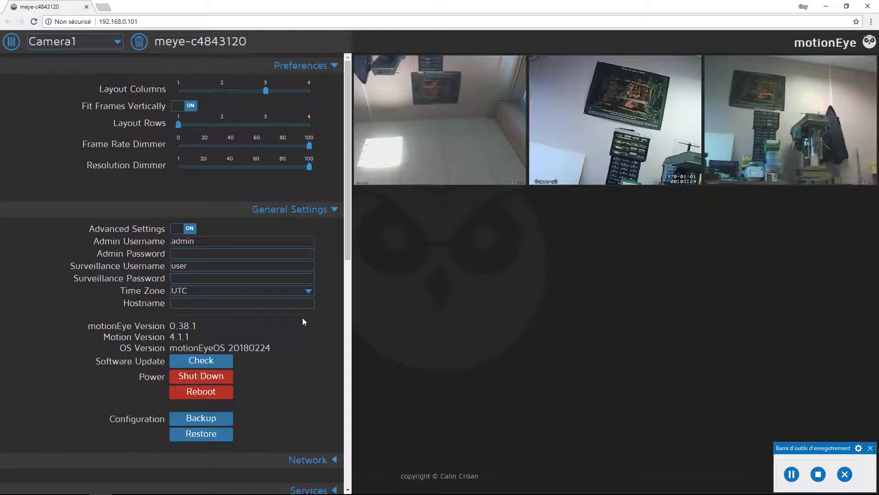
scroll(302, 317, down, 2)
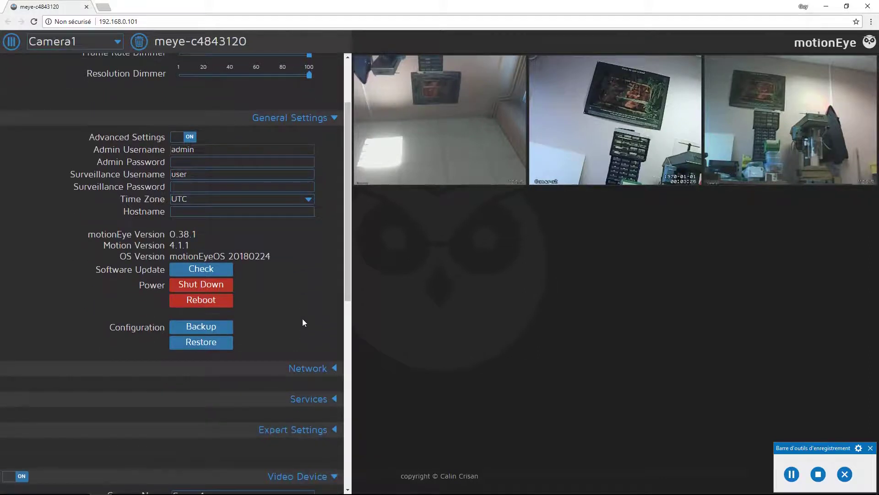
scroll(302, 321, up, 2)
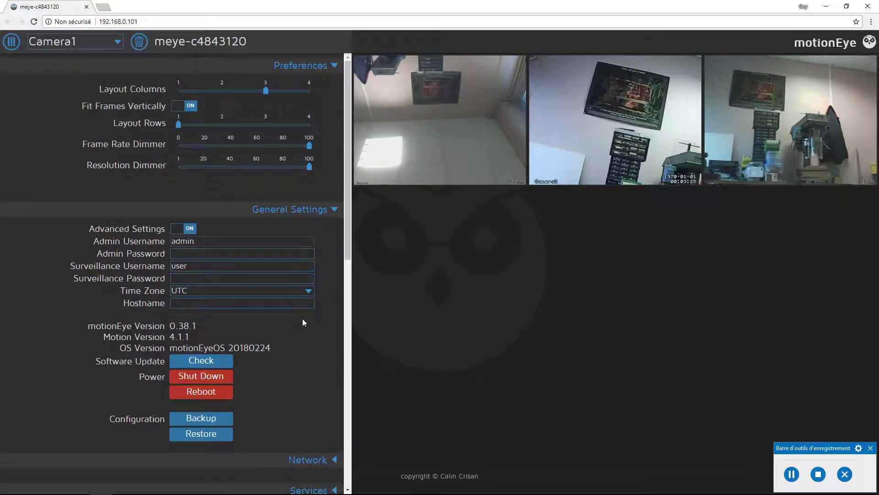
scroll(302, 320, down, 5)
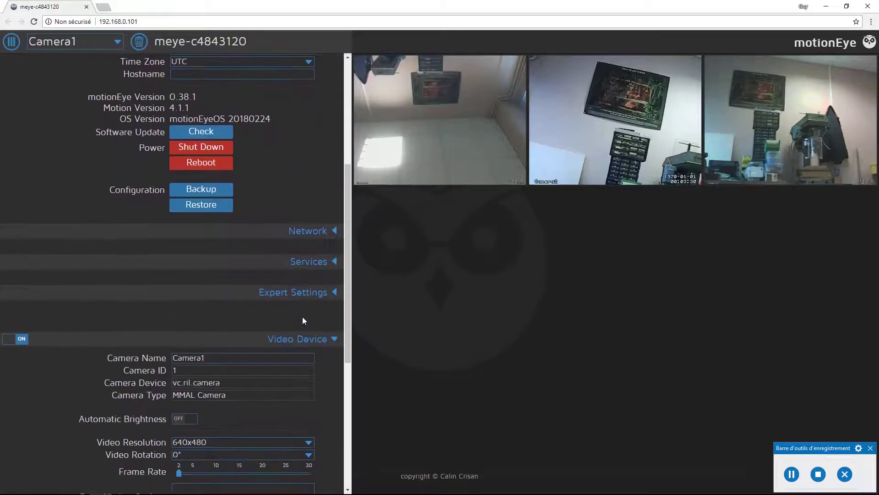
- Expand the Network settings and switch Wireless Network on and back off to view its options
click(335, 231)
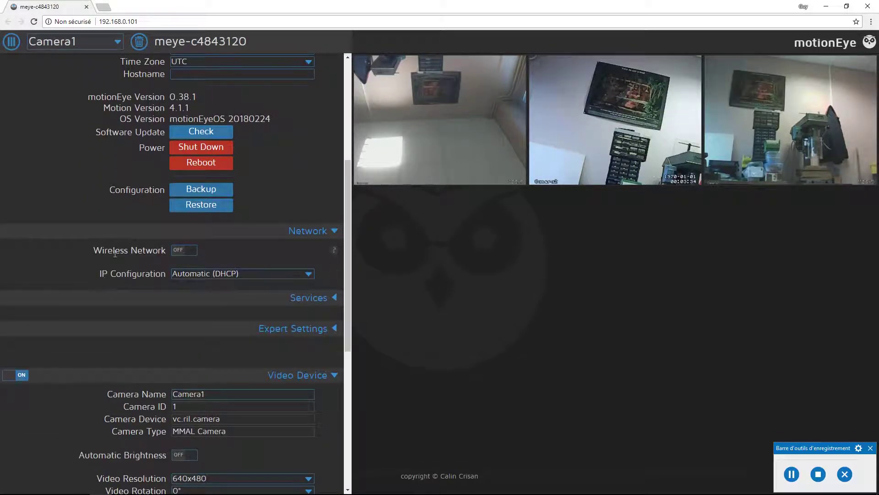
click(188, 253)
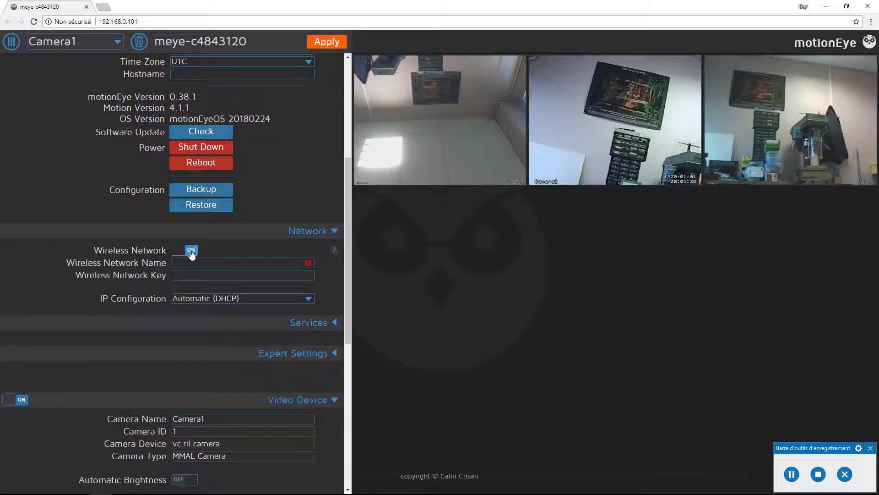
click(186, 255)
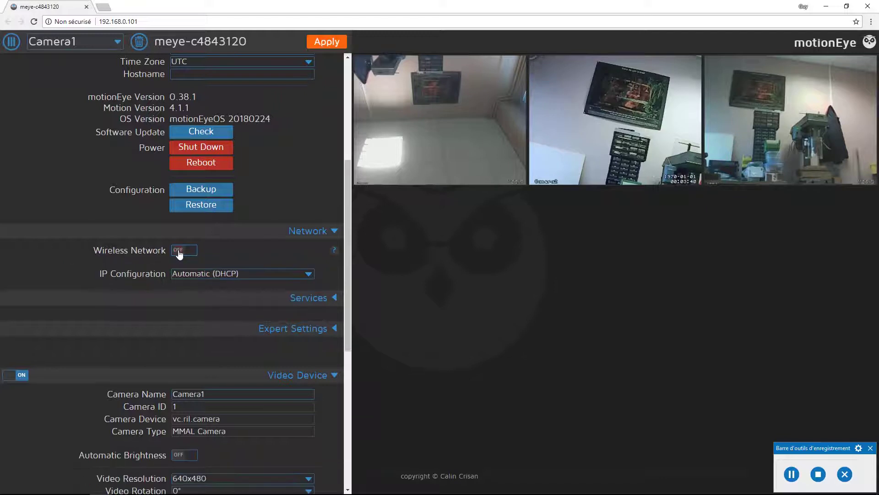
- Look through the Services and Expert Settings sections, collapsing each one again
scroll(198, 253, down, 2)
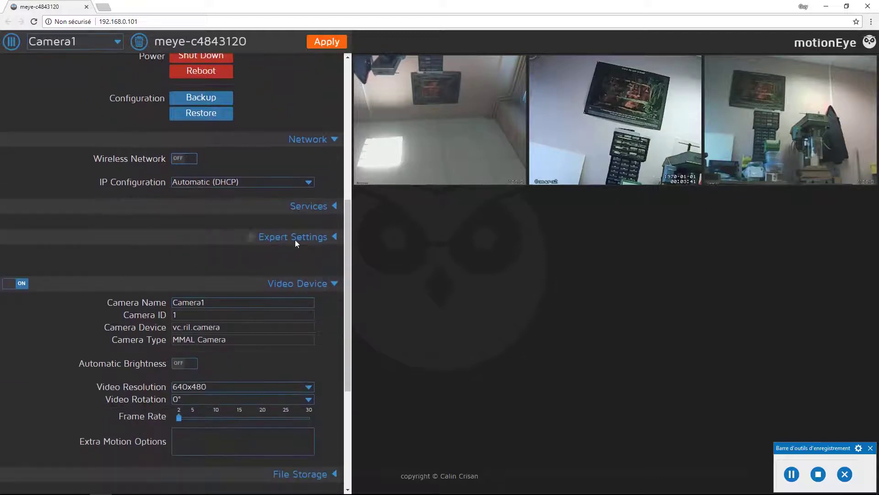
click(333, 207)
click(335, 207)
click(334, 237)
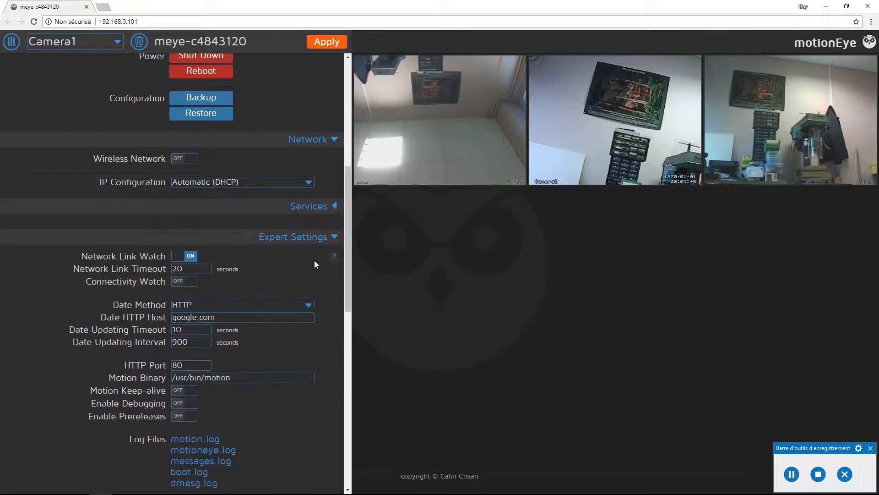
scroll(314, 264, down, 2)
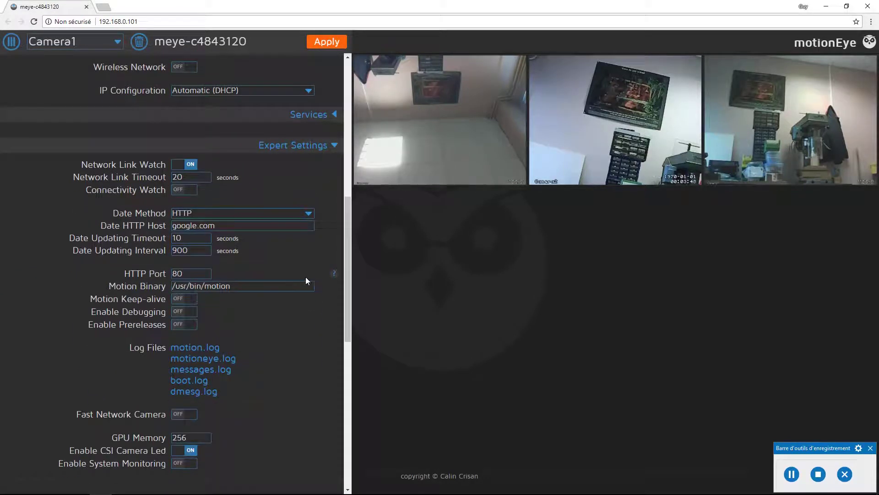
click(335, 147)
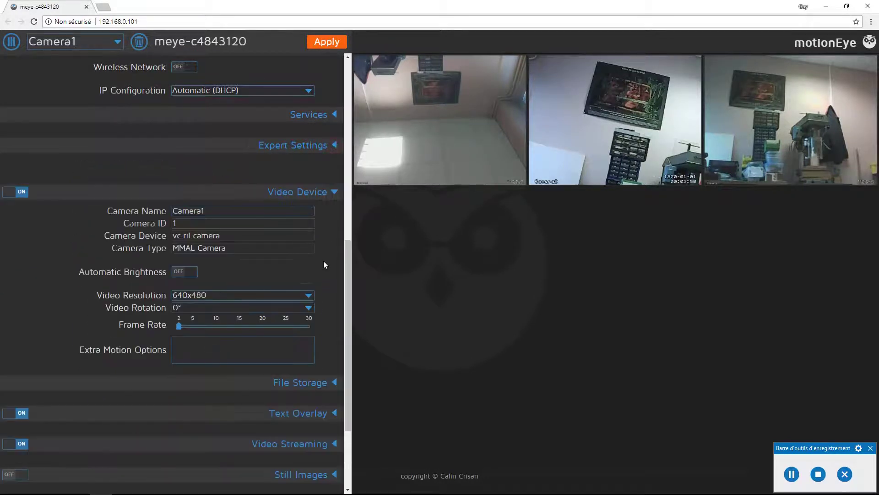
- Examine the Video Streaming settings of Camera1 and collapse the section again
scroll(324, 260, down, 2)
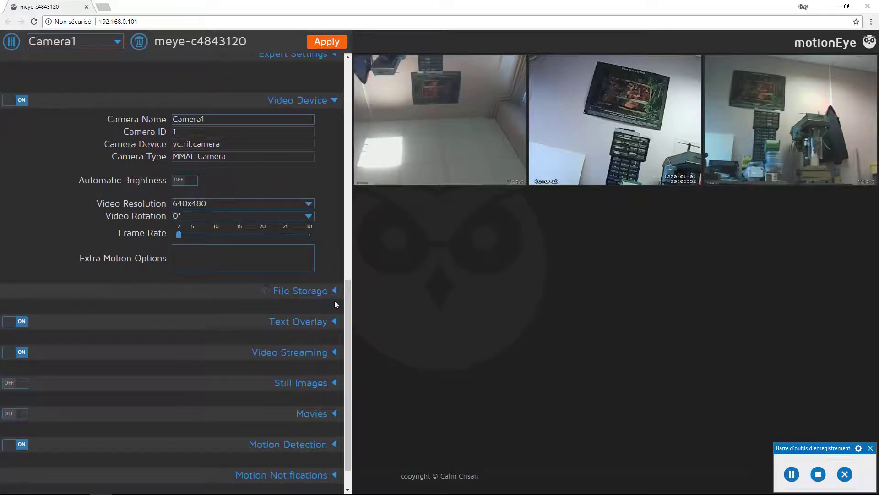
scroll(332, 290, down, 1)
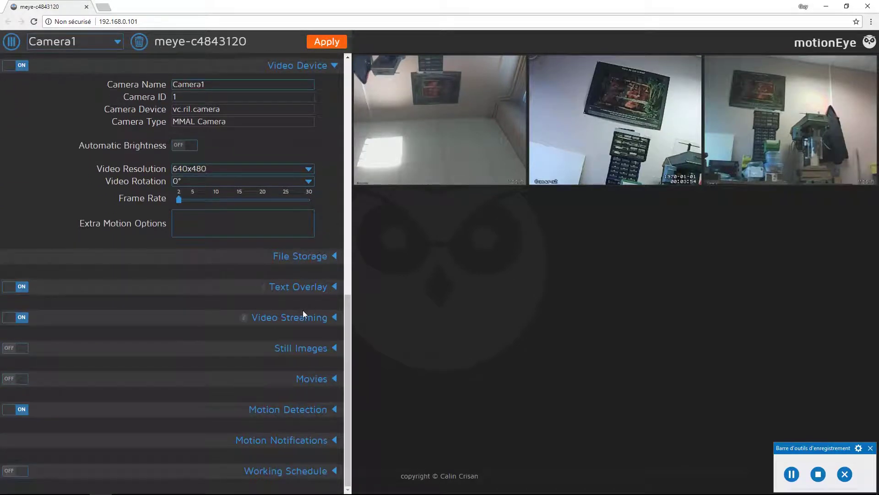
click(334, 317)
scroll(333, 320, down, 1)
scroll(332, 322, down, 1)
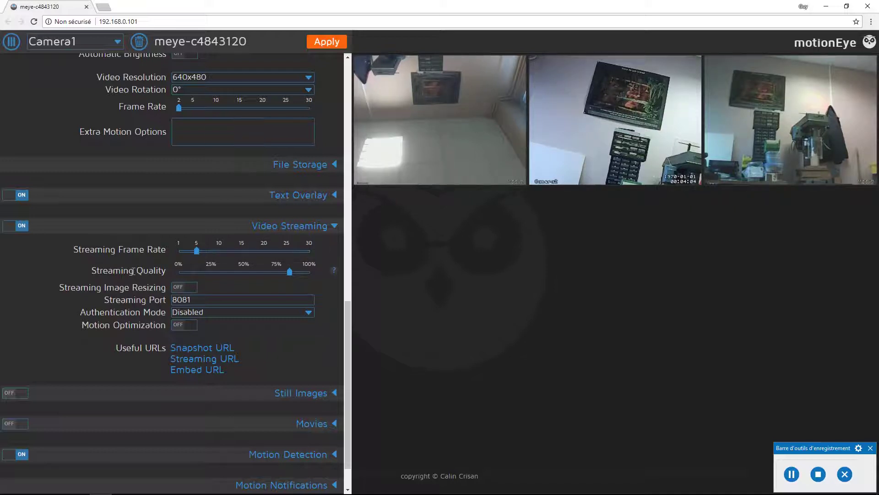
scroll(265, 292, down, 1)
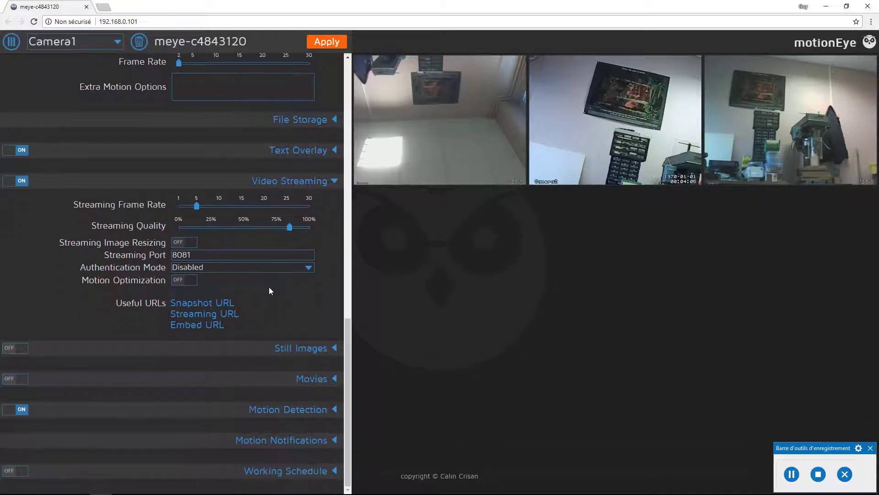
click(333, 182)
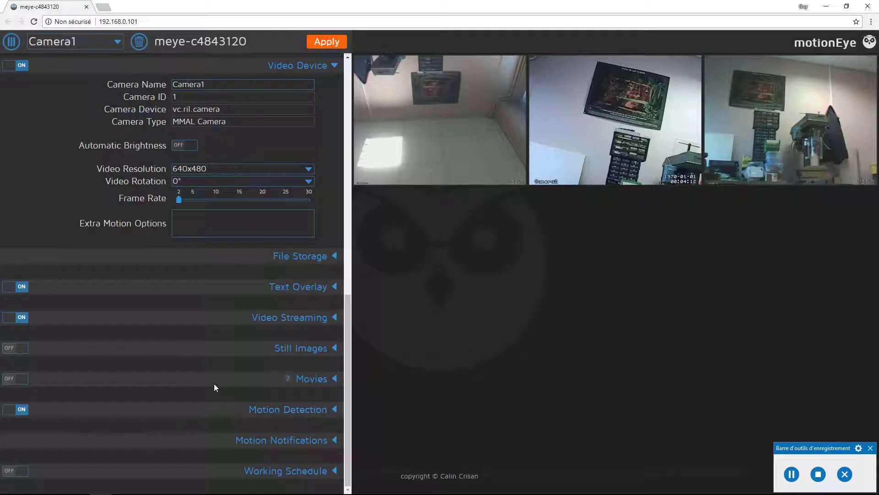
- Examine the Motion Detection settings of Camera1 and collapse the section again
click(336, 410)
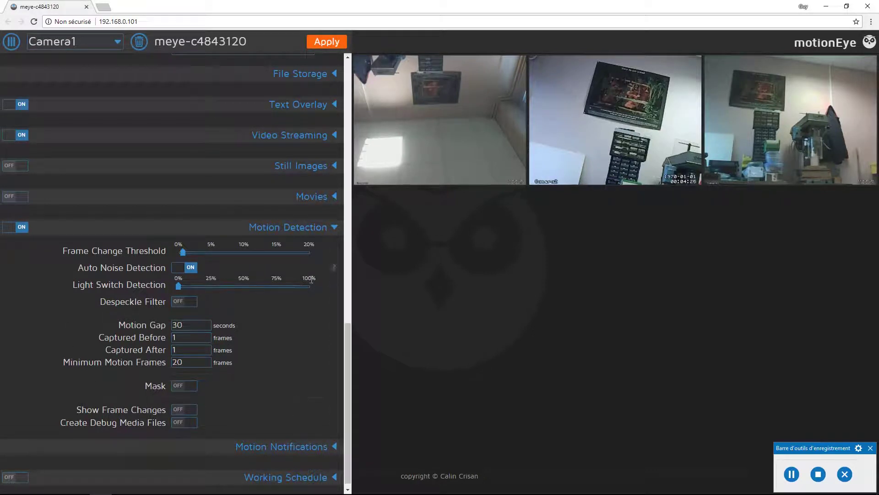
click(335, 229)
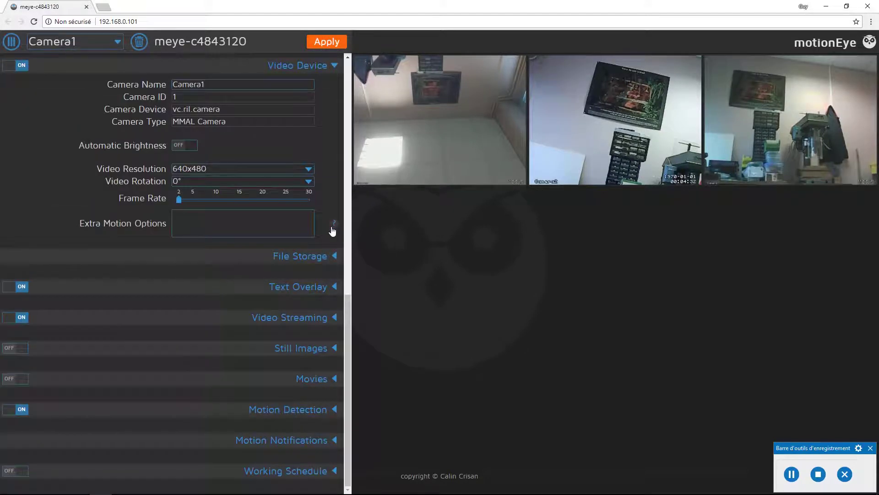
scroll(267, 299, up, 3)
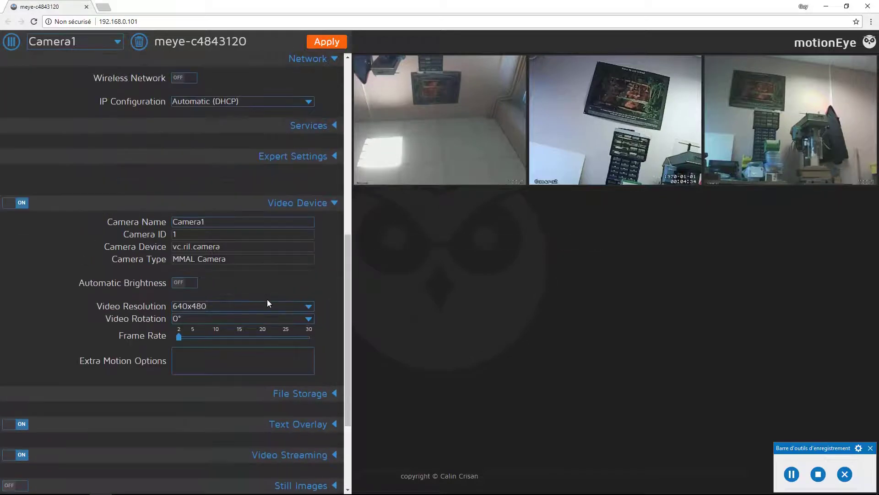
scroll(267, 298, down, 2)
scroll(269, 300, down, 1)
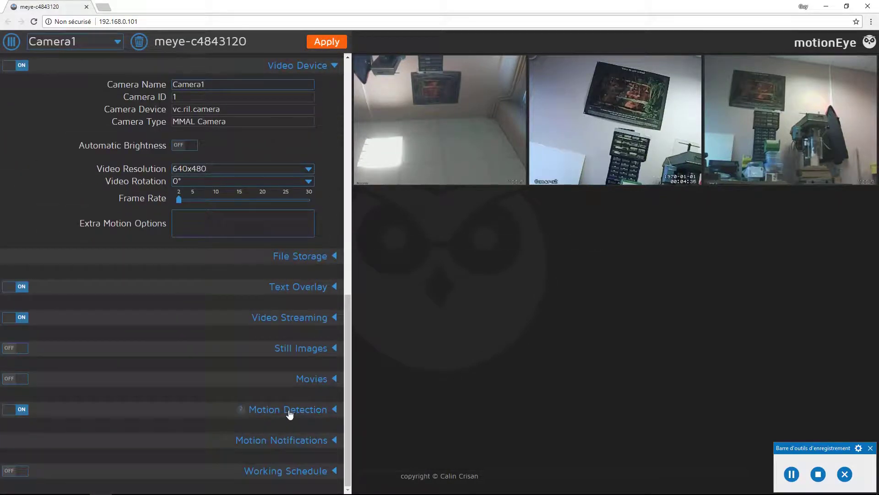
- Expand Motion Notifications and switch Send An Email on and back off to view its mail options
click(281, 441)
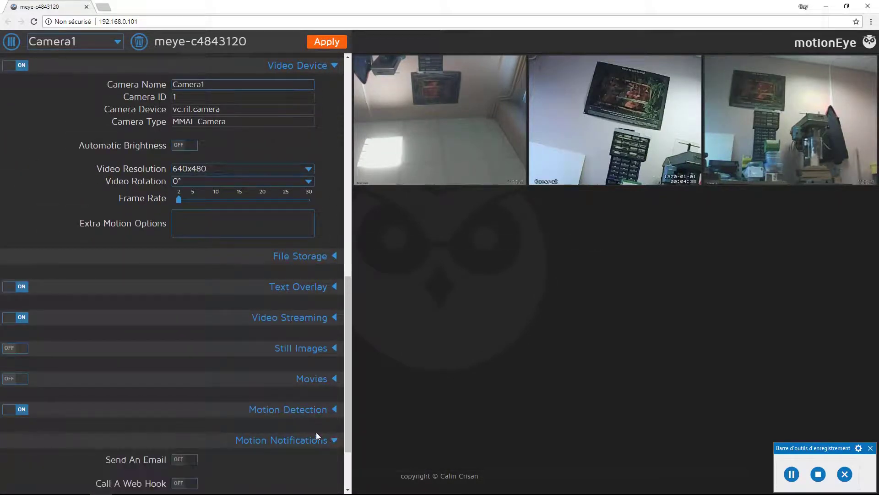
scroll(314, 433, down, 3)
click(188, 376)
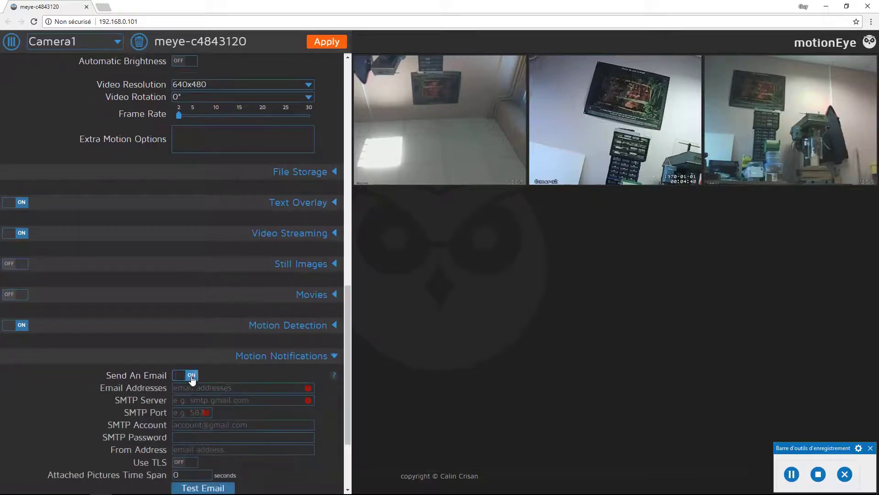
click(180, 376)
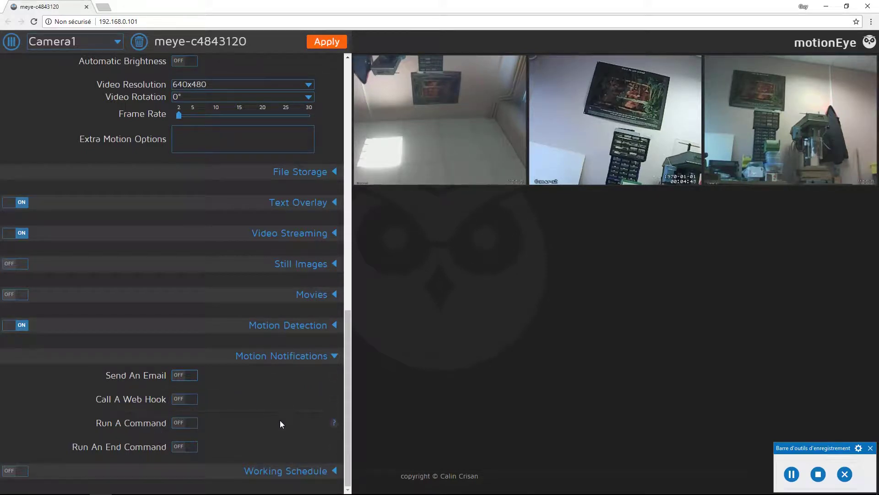
- Review the available video resolutions for Camera1 without changing the choice, and collapse the Video Device section
scroll(258, 318, up, 6)
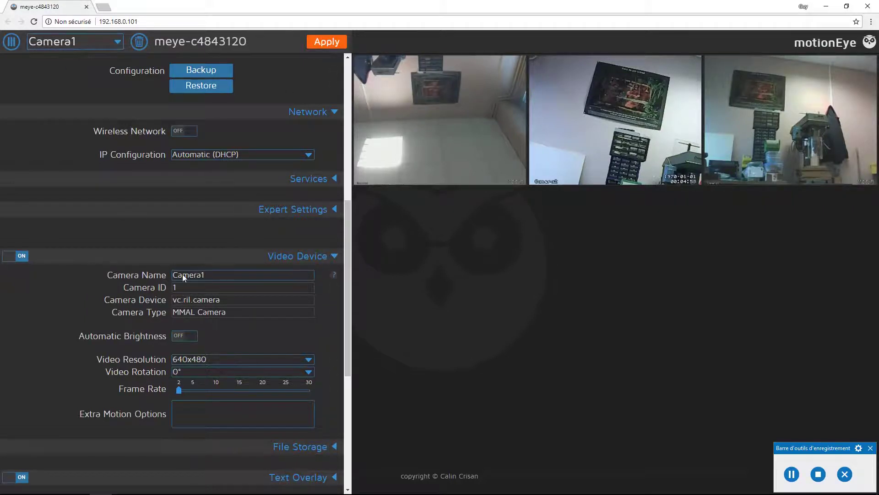
click(310, 363)
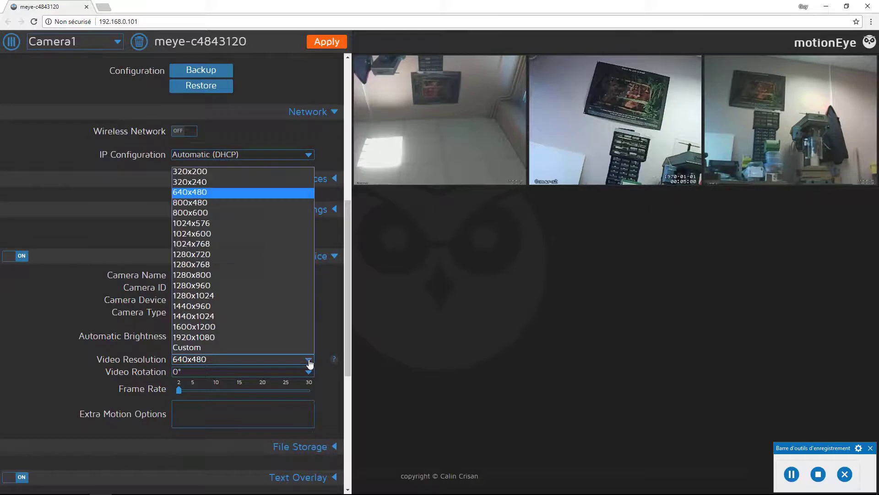
click(310, 363)
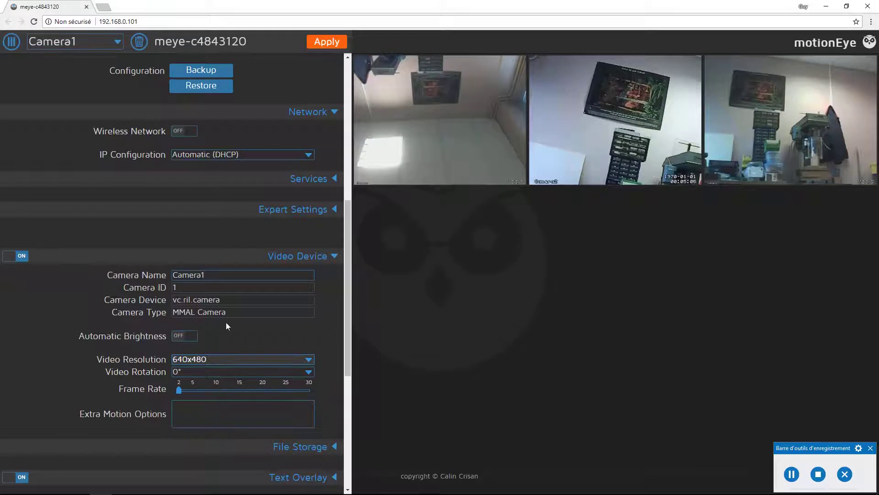
scroll(235, 350, up, 3)
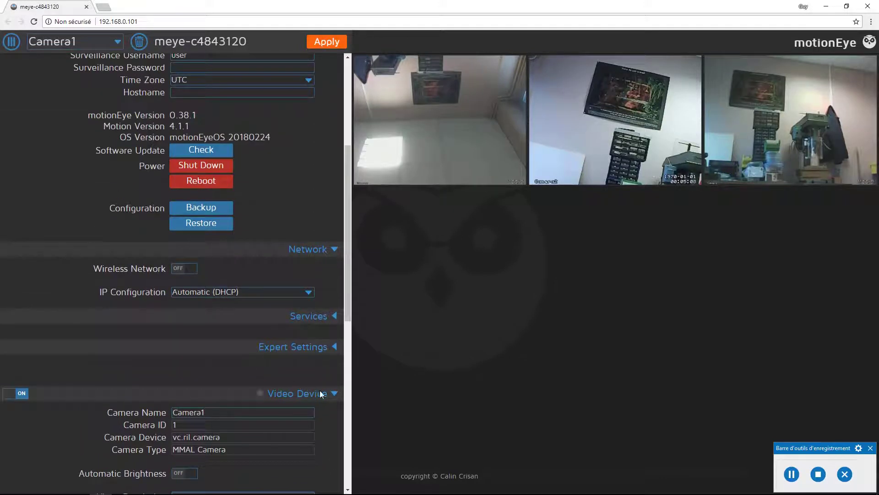
click(335, 394)
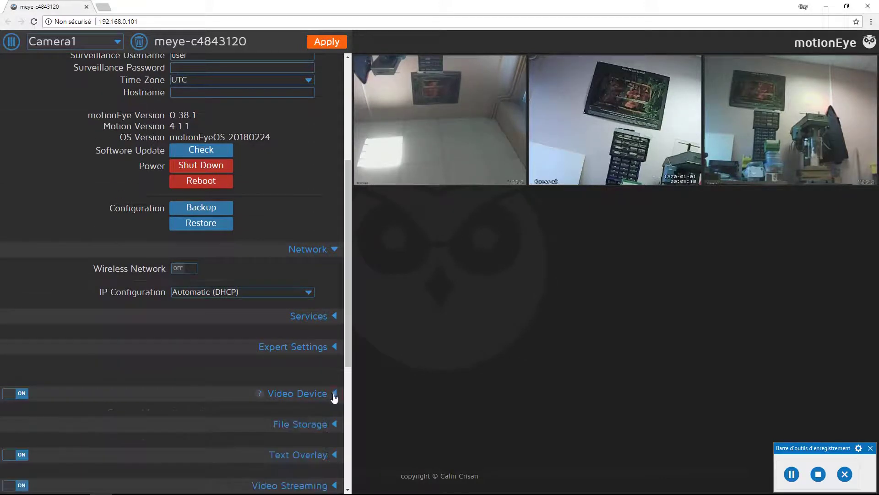
scroll(315, 400, up, 2)
scroll(315, 402, up, 1)
scroll(306, 349, up, 2)
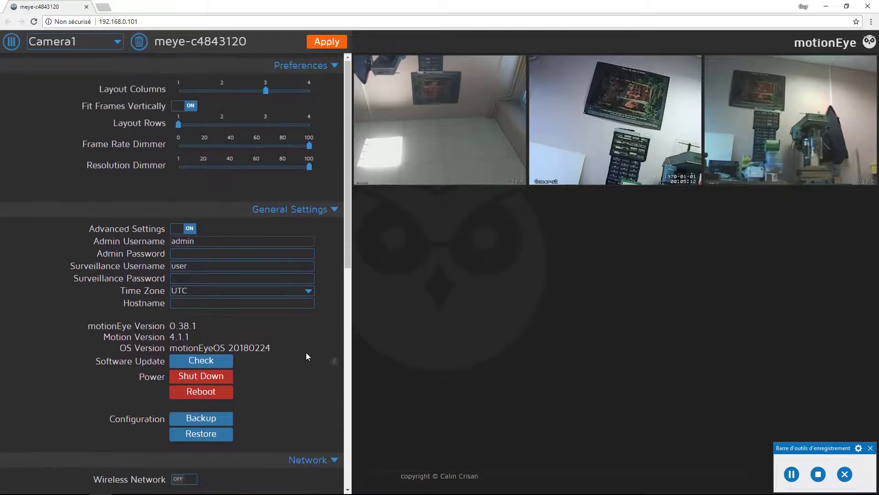
- Collapse the General Settings section and try to add a new camera, dismissing the resulting notice
click(334, 210)
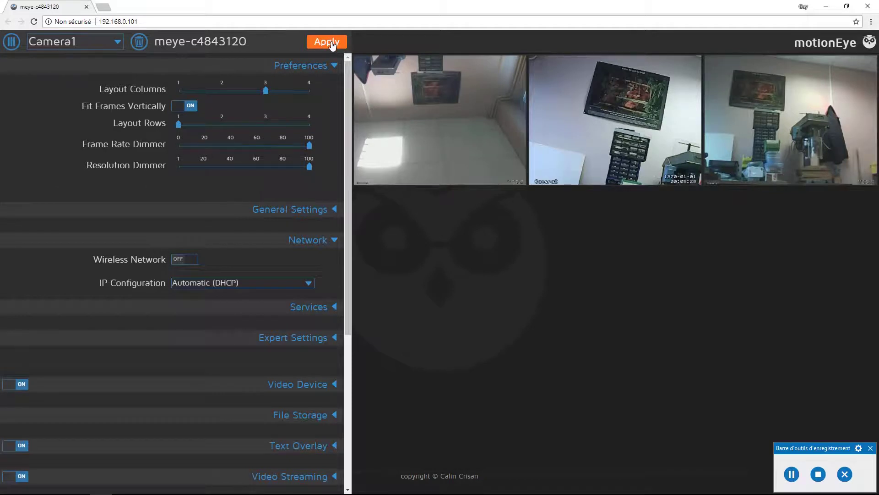
click(119, 42)
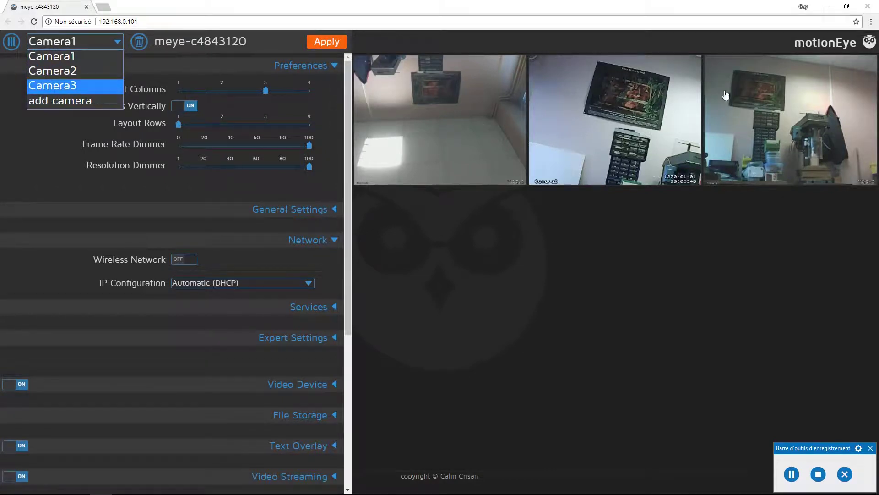
click(73, 106)
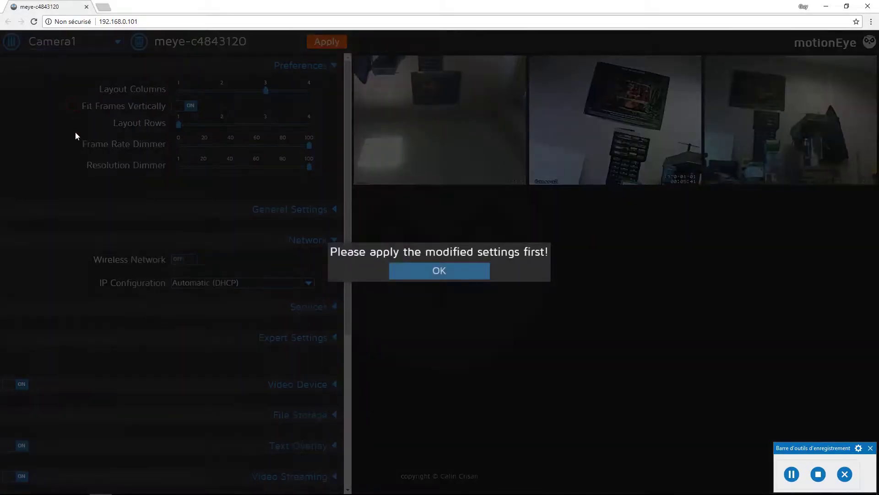
click(456, 271)
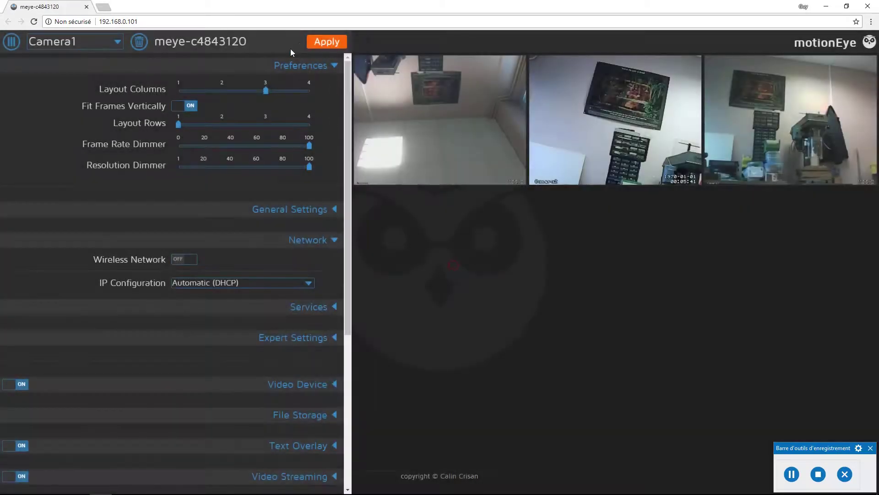
- Start applying the modified settings, but decline the system reboot
click(319, 43)
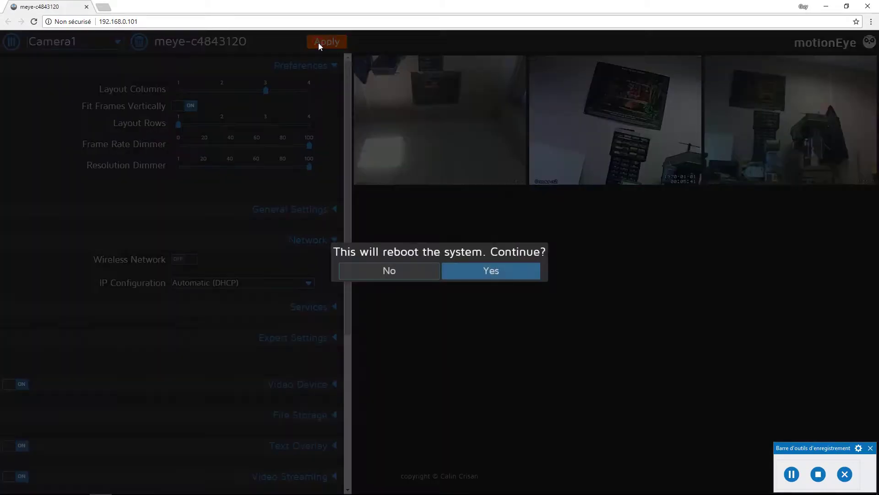
click(406, 275)
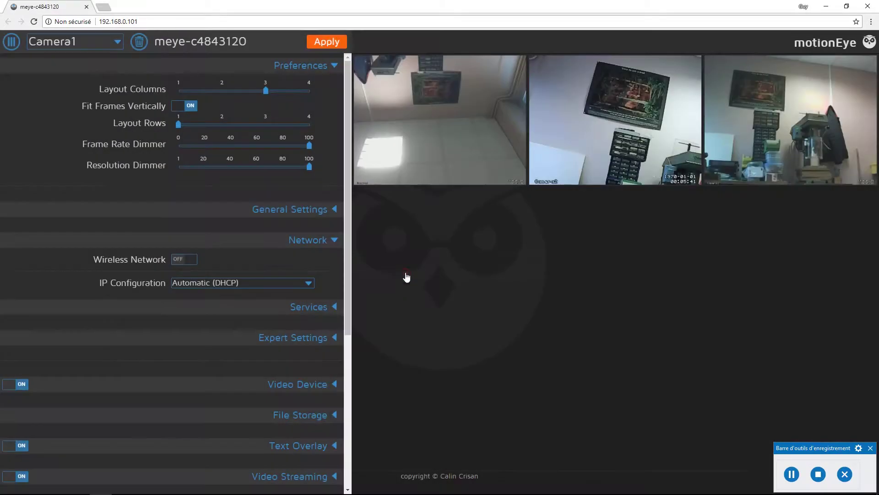
- Try once more to add a camera, dismiss the notice, and review the camera list while keeping Camera1 selected
click(119, 47)
click(83, 101)
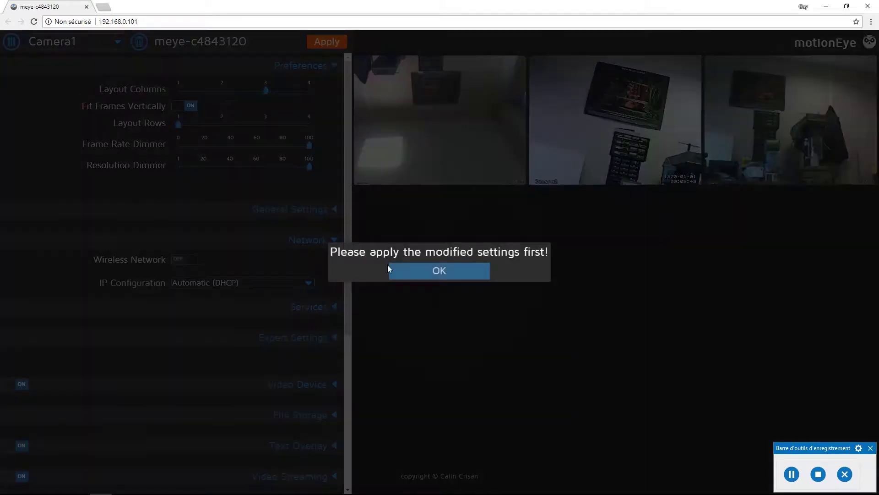
click(441, 274)
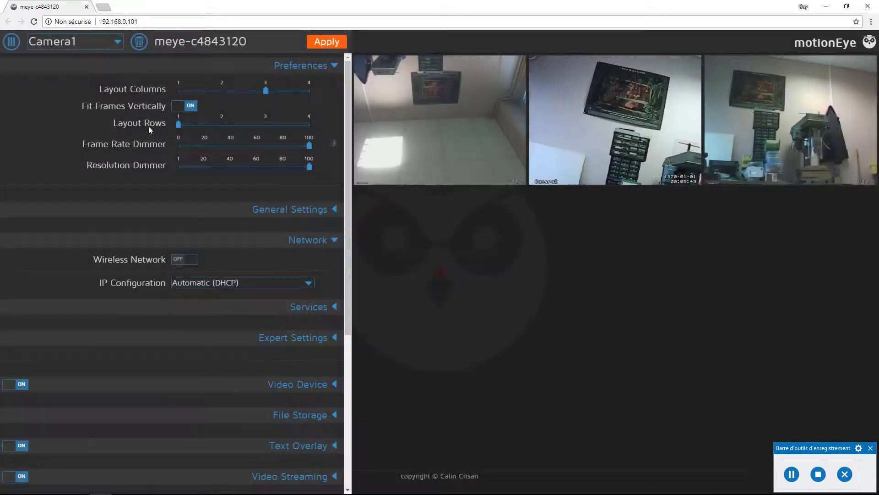
click(118, 43)
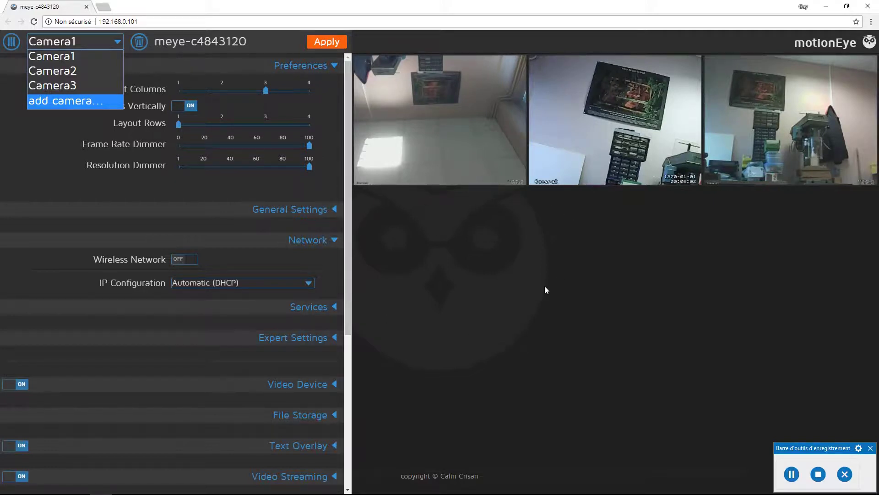
click(89, 42)
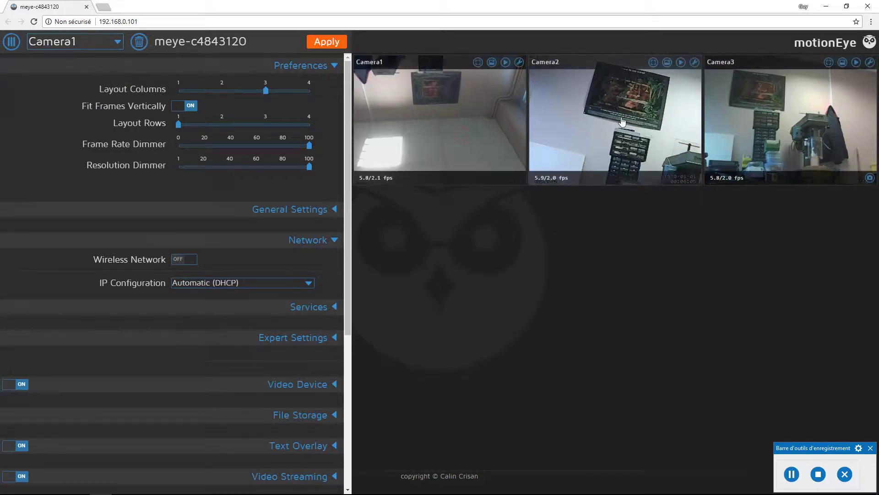